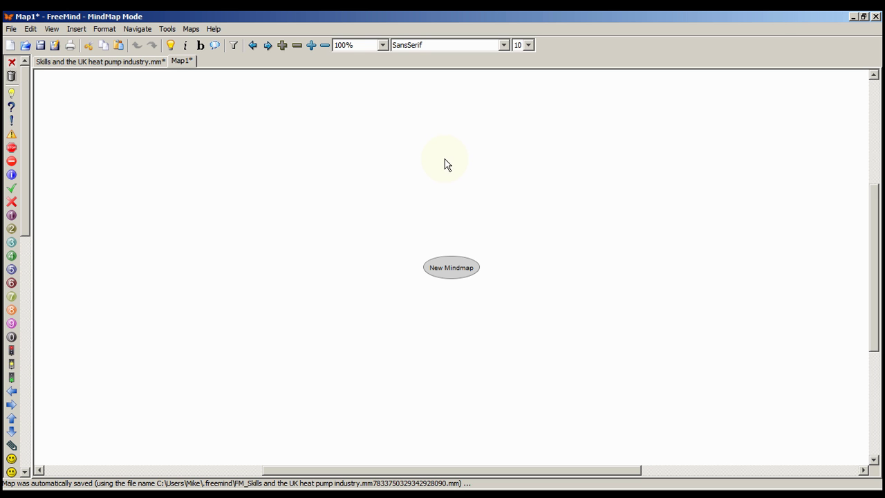
- Rename the central node as "Do we face a skills shortage in the heat pump industry?"
double_click(453, 269)
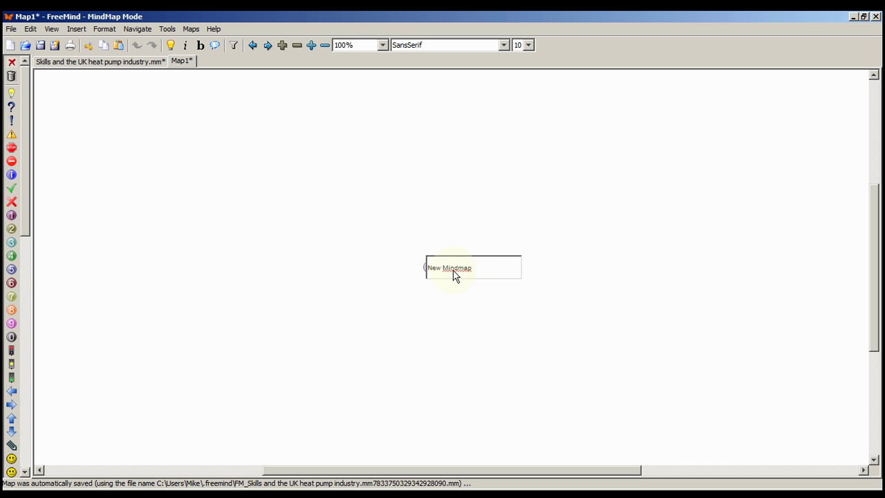
left_click_drag(470, 267, 411, 270)
type("Do we face")
type(" a skills sh")
type("ortage in the heat ")
type("pump industry")
type("?")
key("Return")
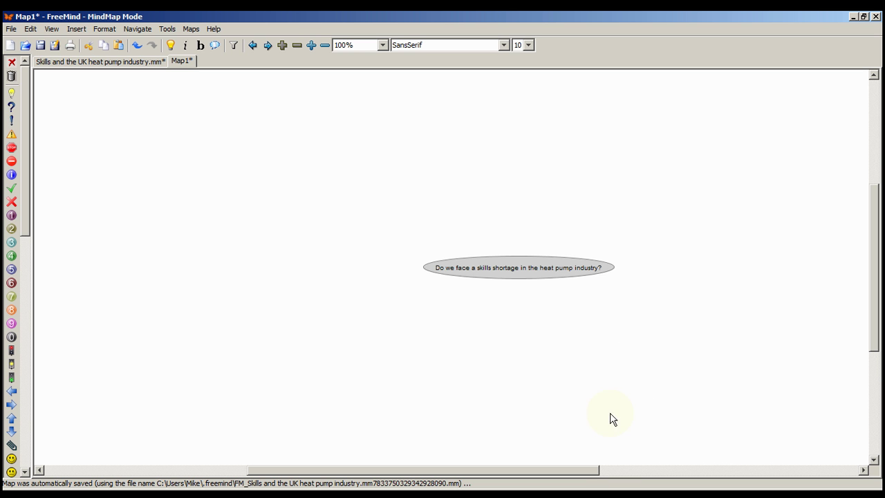
- Add an "ABOUT" branch to the central question and give it an "Audience" child node
left_click_drag(572, 469, 638, 480)
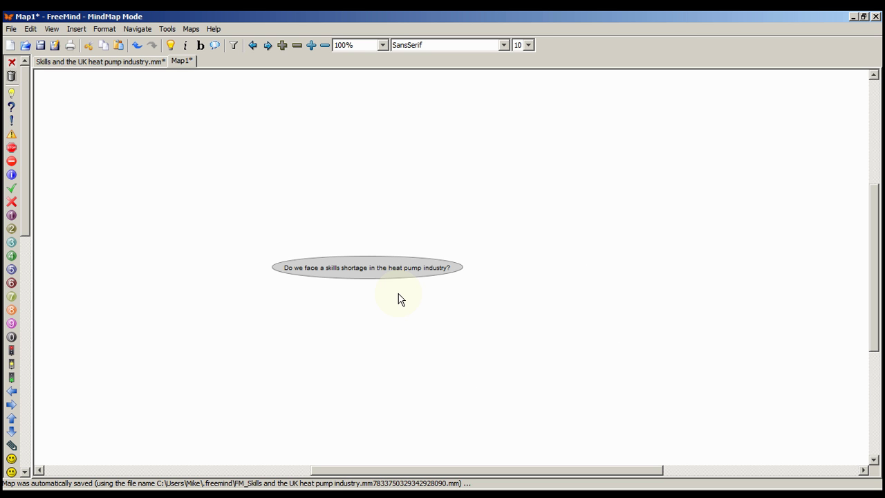
key("Insert")
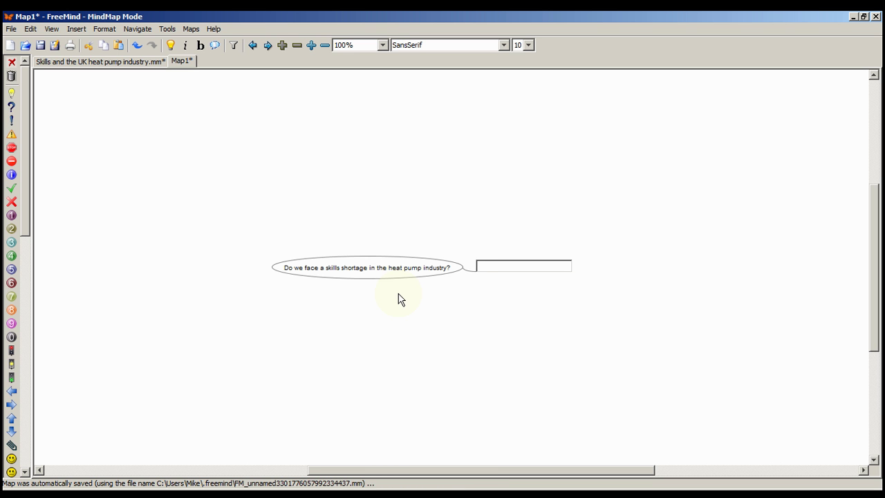
type("ABOUT")
key("Return")
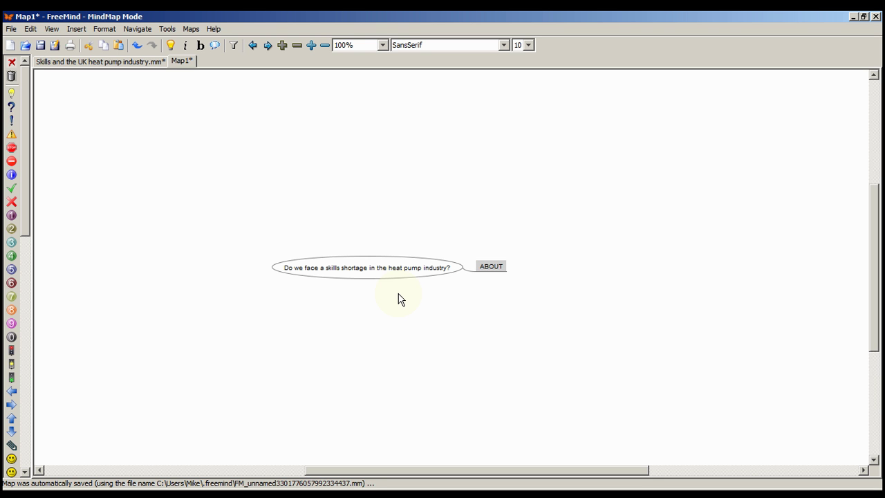
key("Insert")
type("Audience")
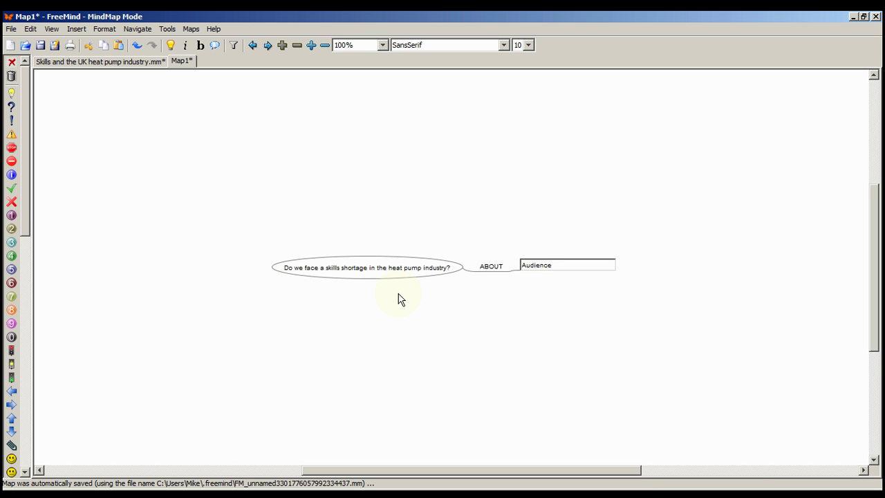
key("Return")
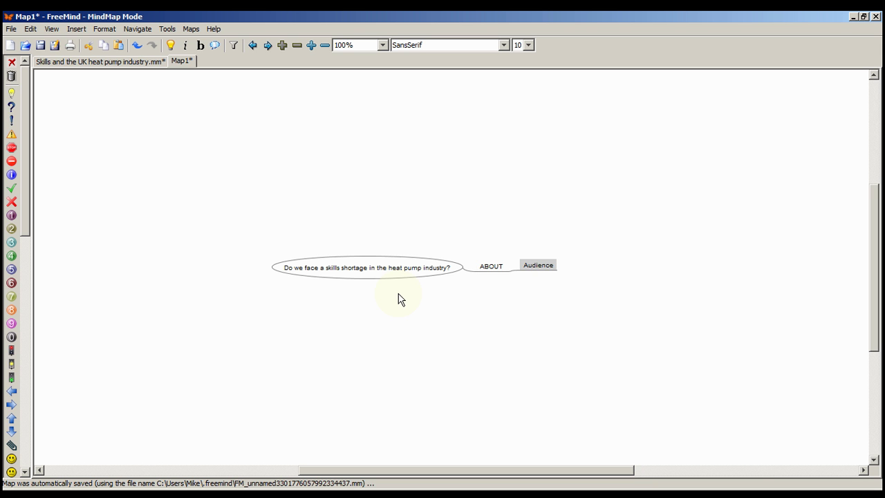
- Add a "Lecturer" child node under Audience
key("Insert")
type("Lecturer")
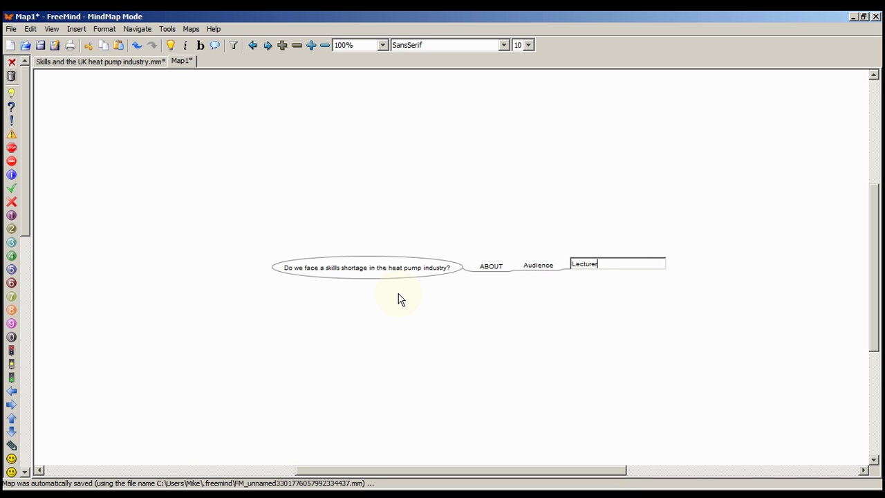
key("Return")
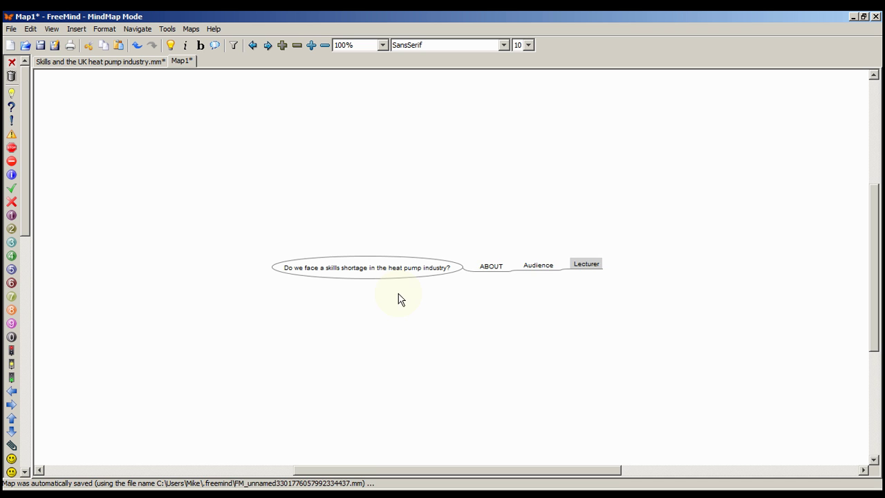
- Delete the Lecturer node and undo the deletion
key("Delete")
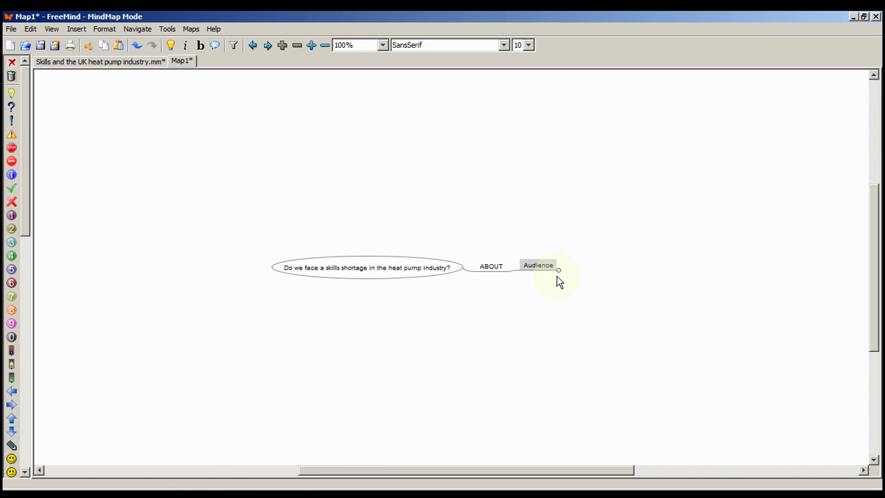
key("ctrl+z")
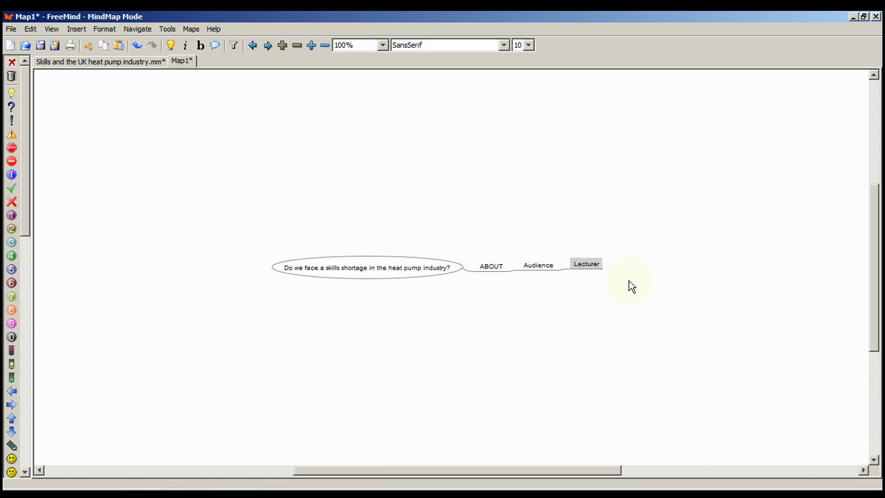
- Add an "Another examiner" child node under Audience, alongside Lecturer
key("Left")
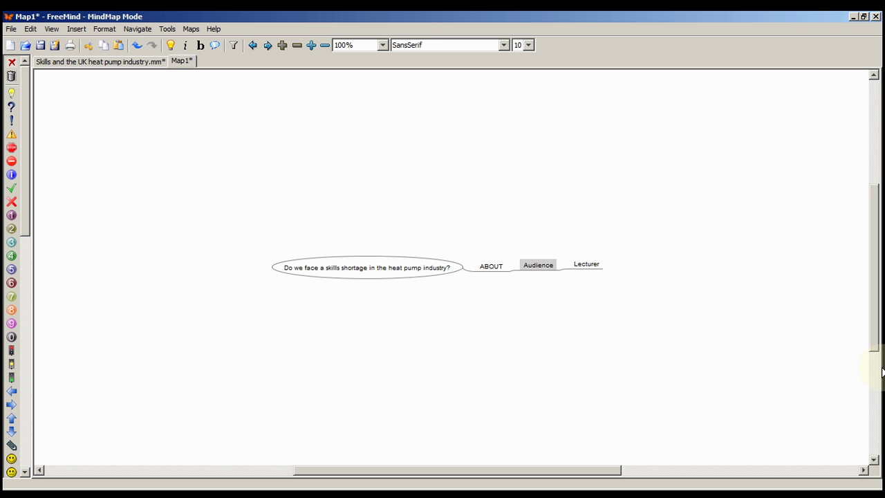
key("Insert")
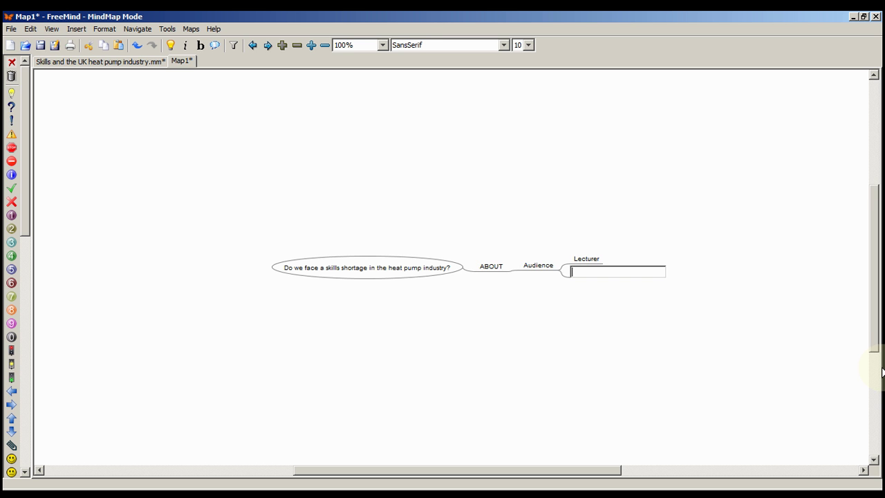
type("Another examiner")
key("Return")
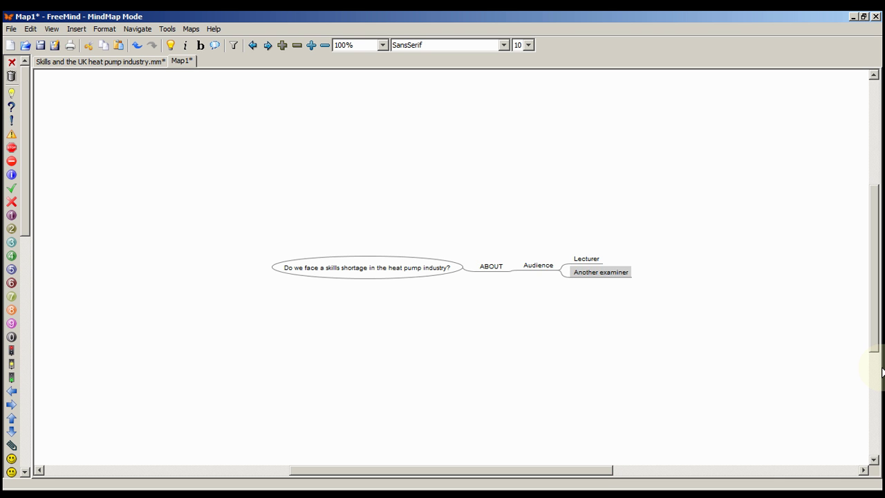
- Add a "Length" child node under ABOUT, alongside Audience
key("Left")
key("Left")
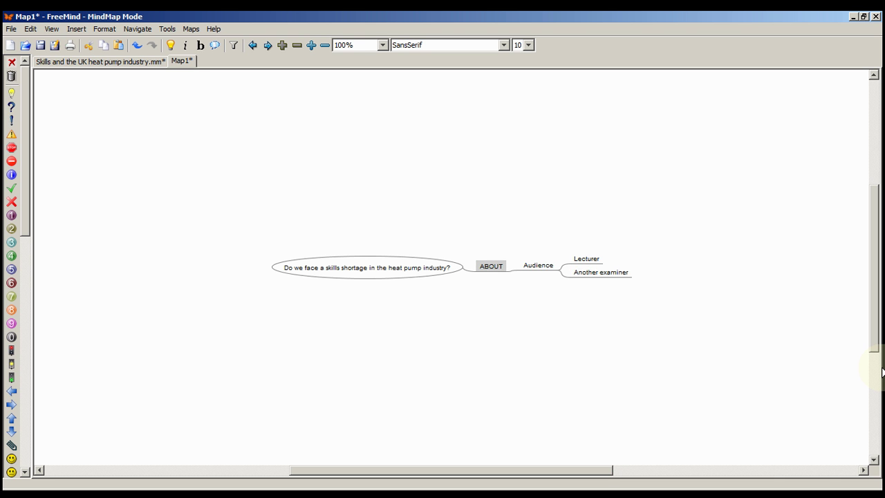
key("Insert")
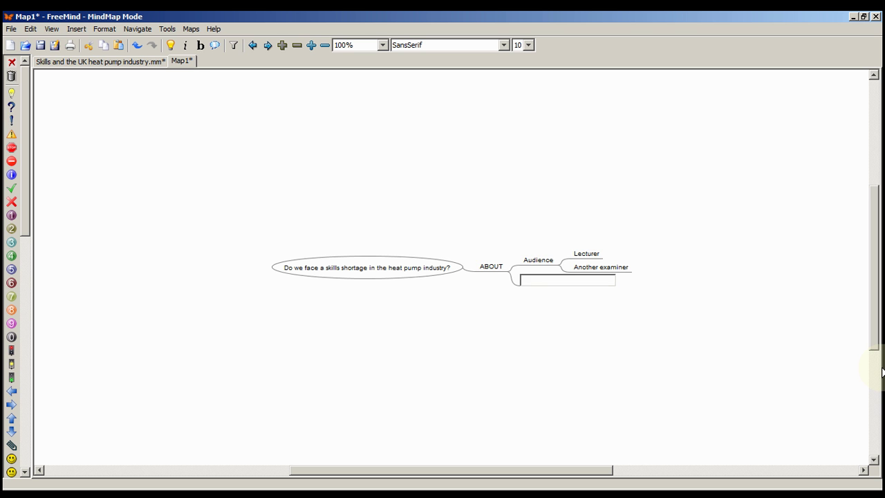
type("Lenght")
key("BackSpace")
key("BackSpace")
type("th")
key("Return")
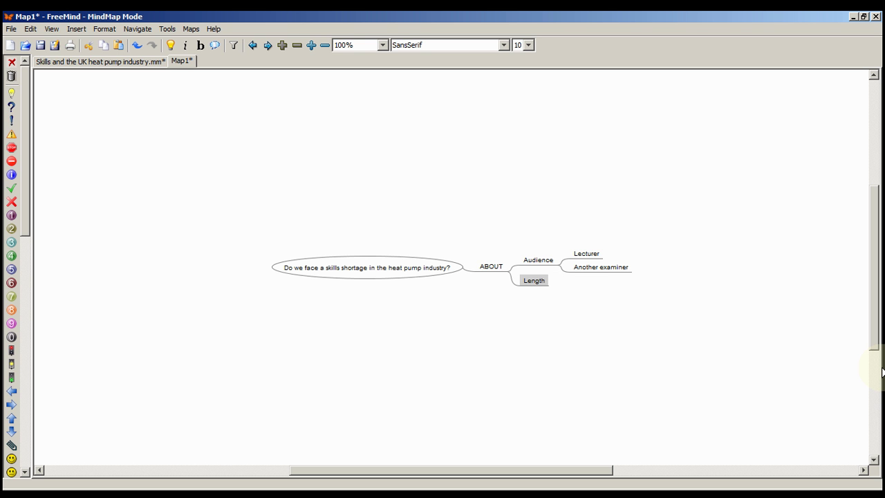
- Add the child nodes "3000 words" and "20 paras" under Length
key("Insert")
type("300")
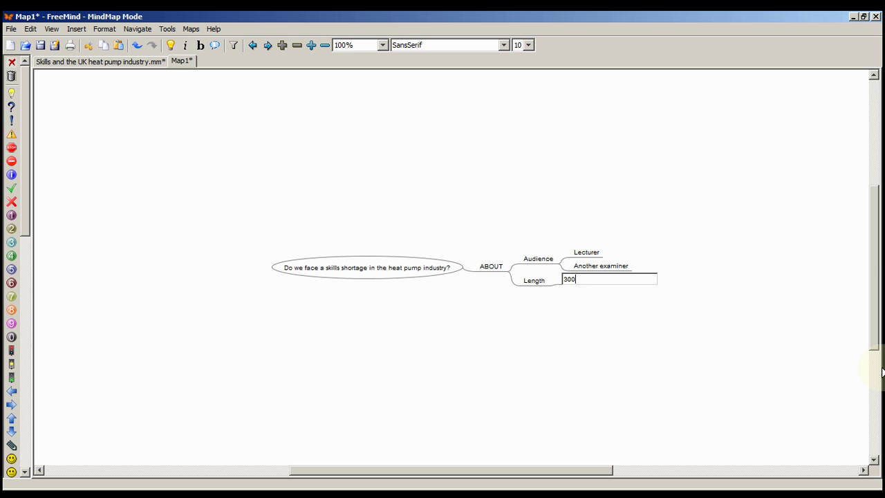
type("0 words")
key("Return")
key("Left")
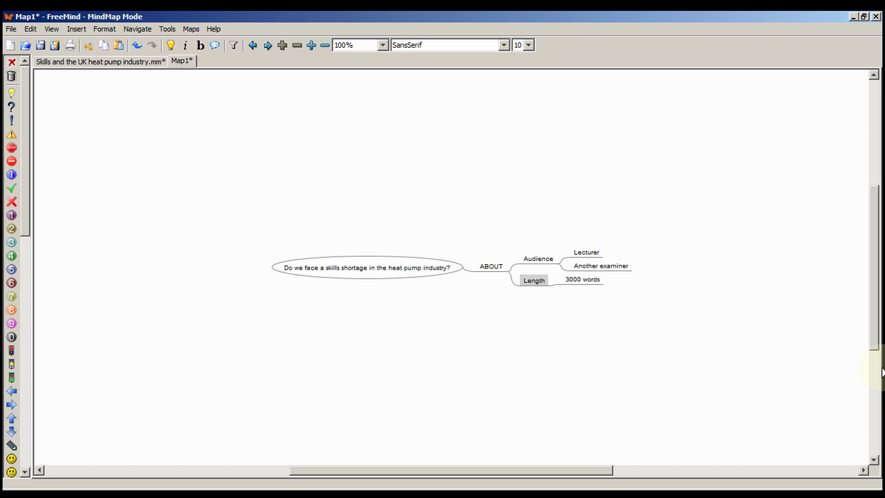
key("Insert")
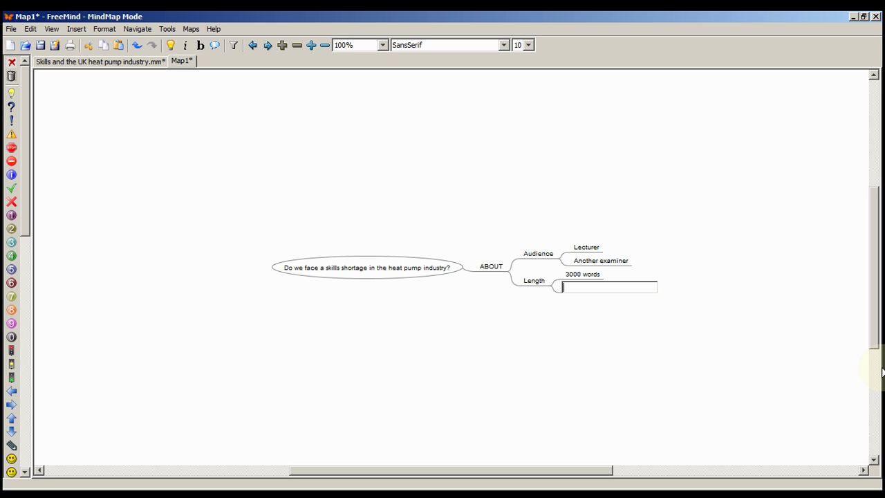
type("20 paras")
key("Return")
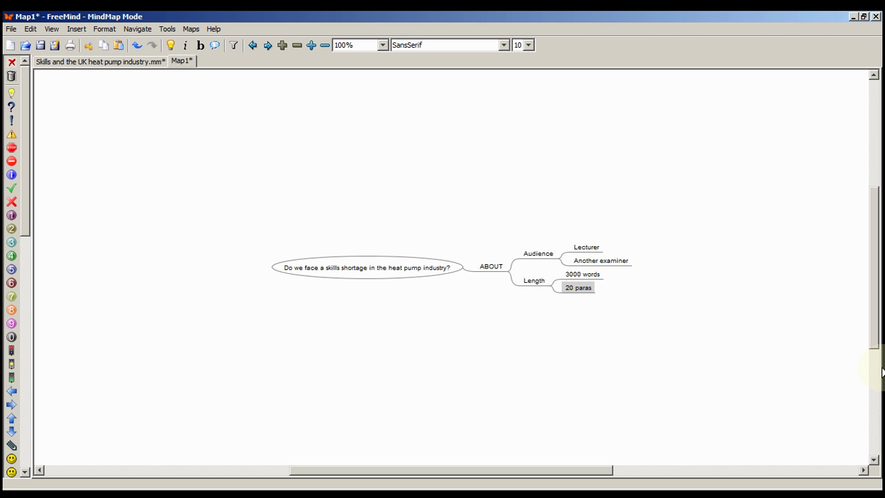
- Add a "Deadline" child node under ABOUT and give it the child node "Jan 1"
key("Left")
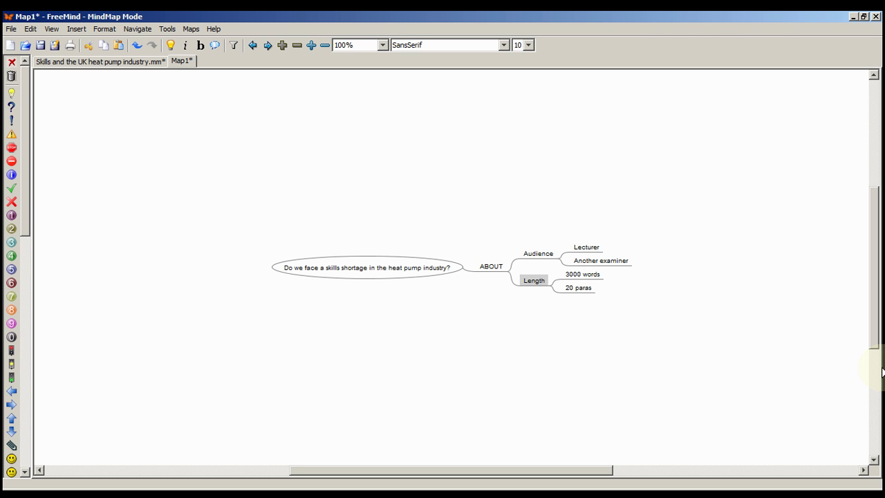
key("Left")
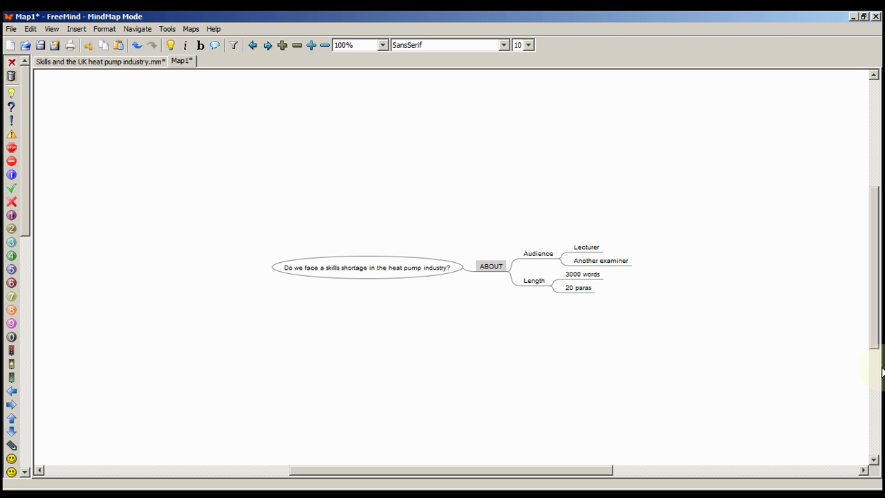
key("Insert")
type("Deadline")
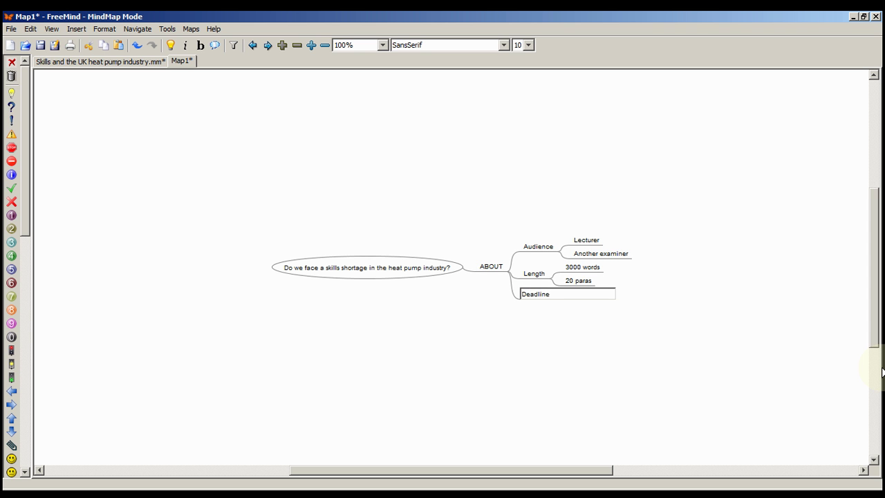
key("Return")
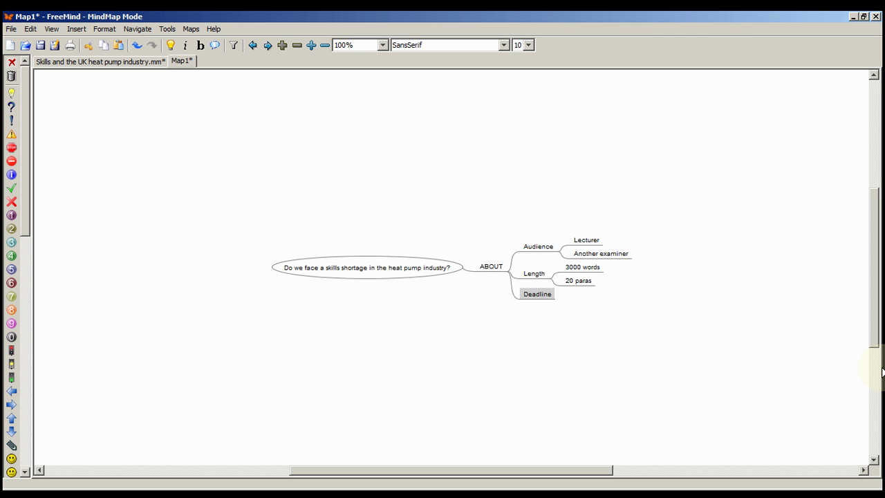
key("Insert")
type("Jan 1")
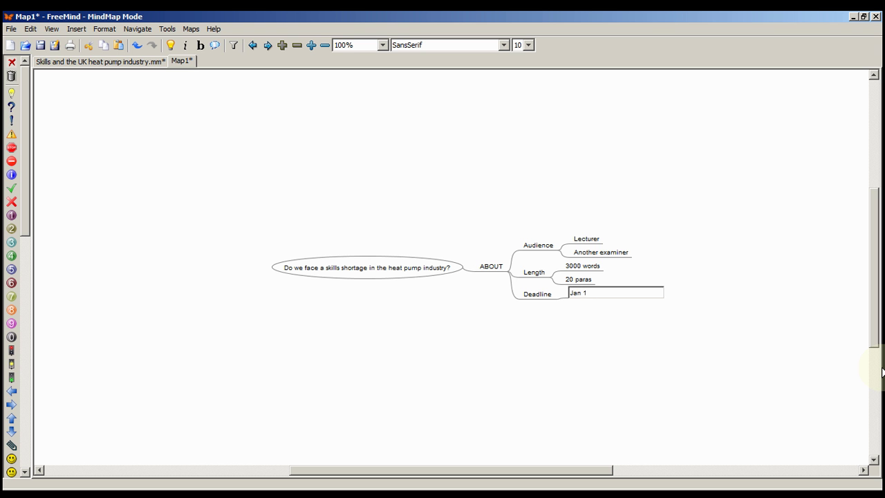
key("Return")
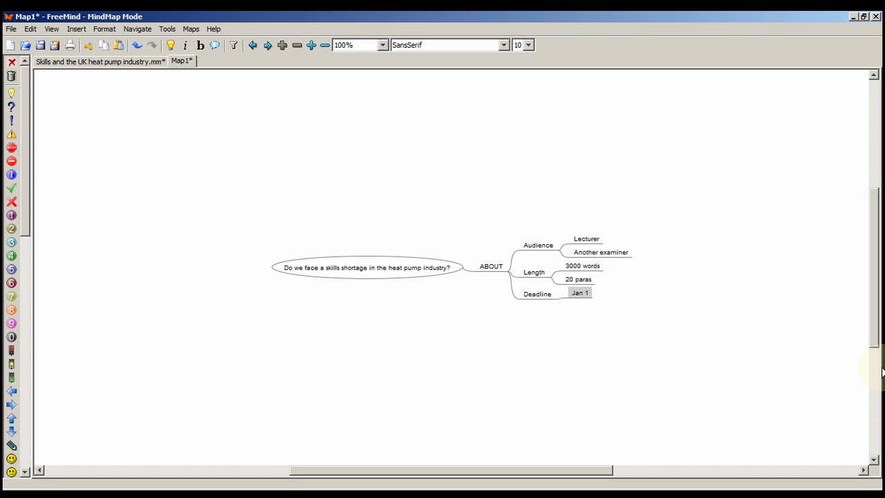
- Add an "Introduction" branch to the central question node
key("Left")
key("Left")
key("Left")
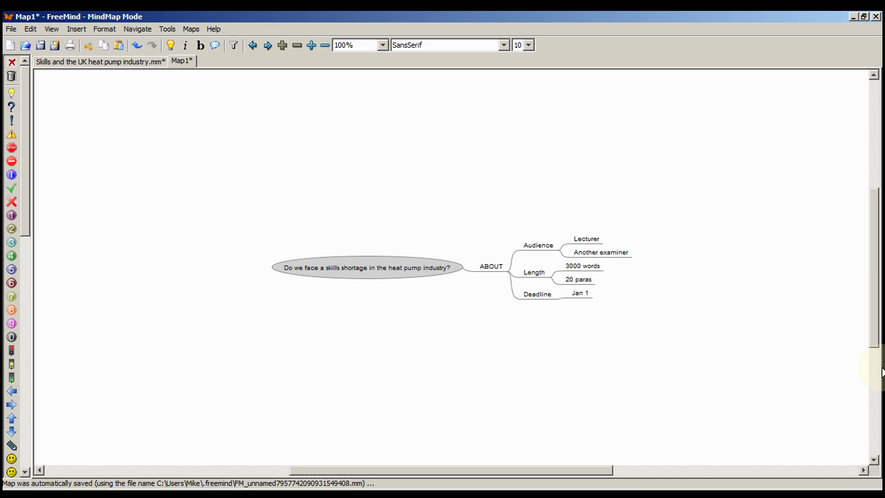
key("Insert")
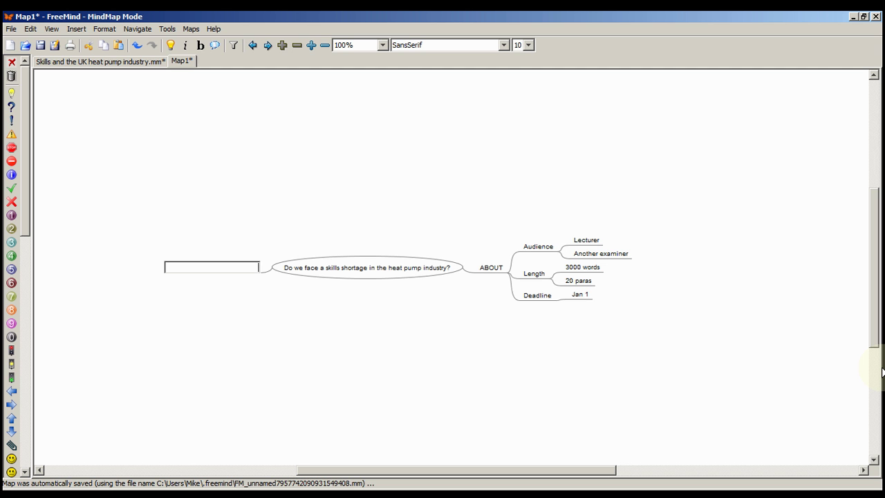
type("Introduction")
key("Return")
- Add a "Conclusion" branch to the central question node, on the same side as ABOUT
key("Right")
key("Insert")
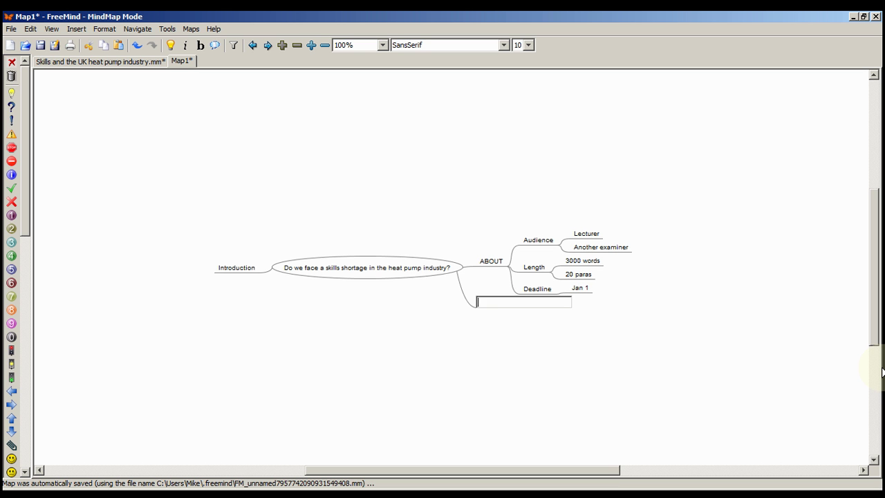
type("Conclusions")
key("Return")
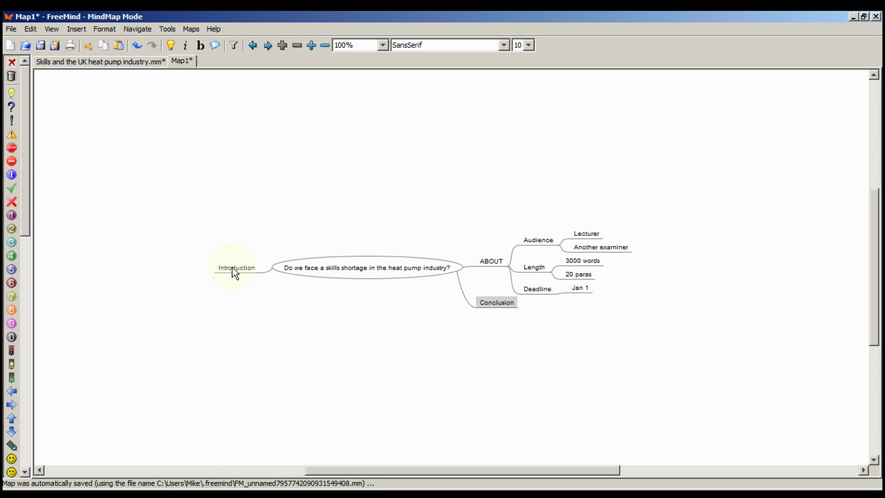
- Move the Introduction branch to the same side as ABOUT and place it above Conclusion
left_click_drag(233, 272, 449, 269)
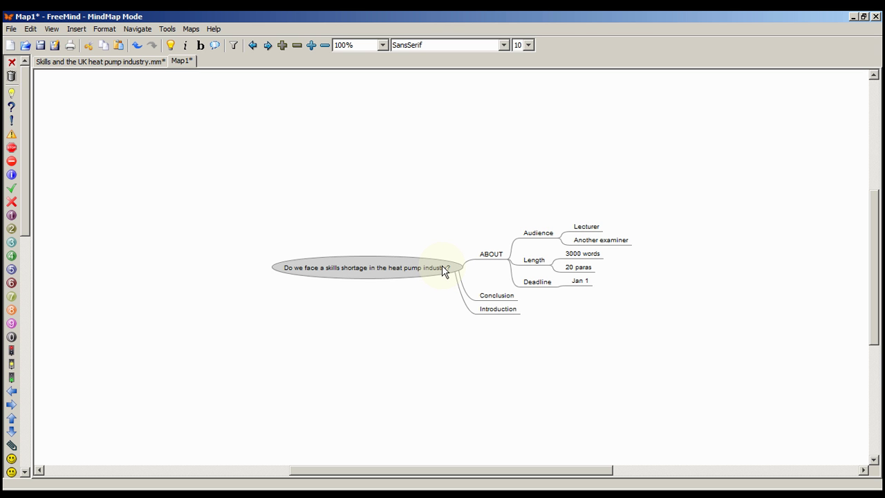
left_click(495, 311)
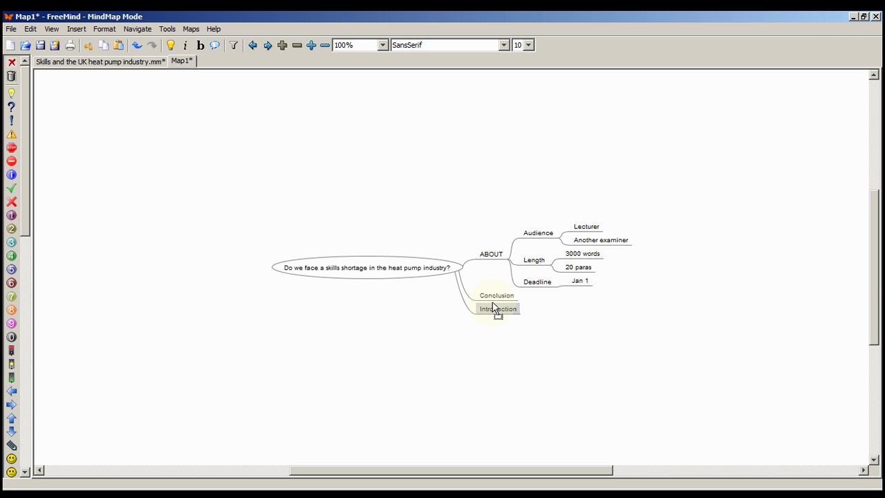
left_click(492, 295, "ctrl")
key("ctrl+Down")
- Add a "Heat pumps" branch to the central question node, on the side opposite ABOUT
key("Left")
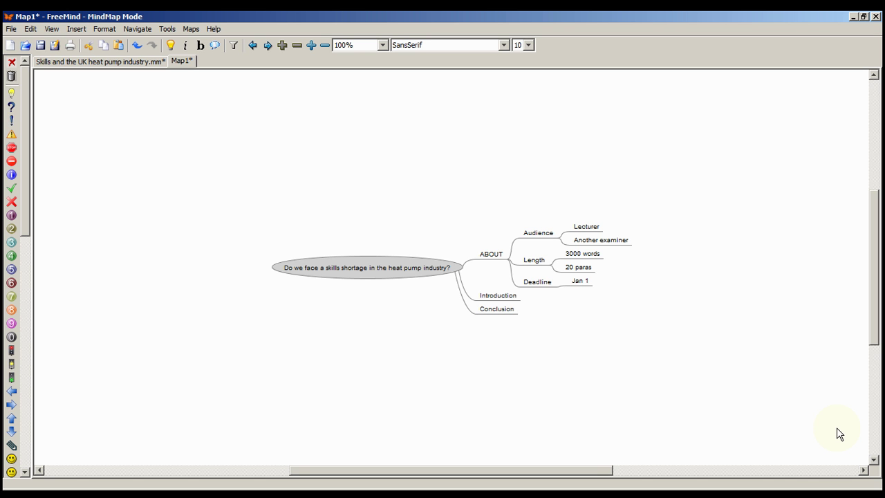
key("Insert")
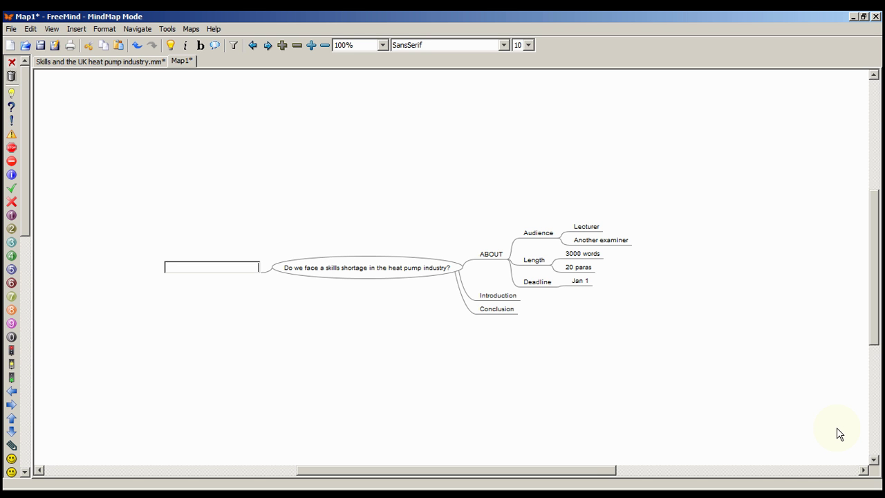
type("Heat pumps")
key("Return")
- Add a "Skills" branch to the central question node, below Heat pumps
key("Escape")
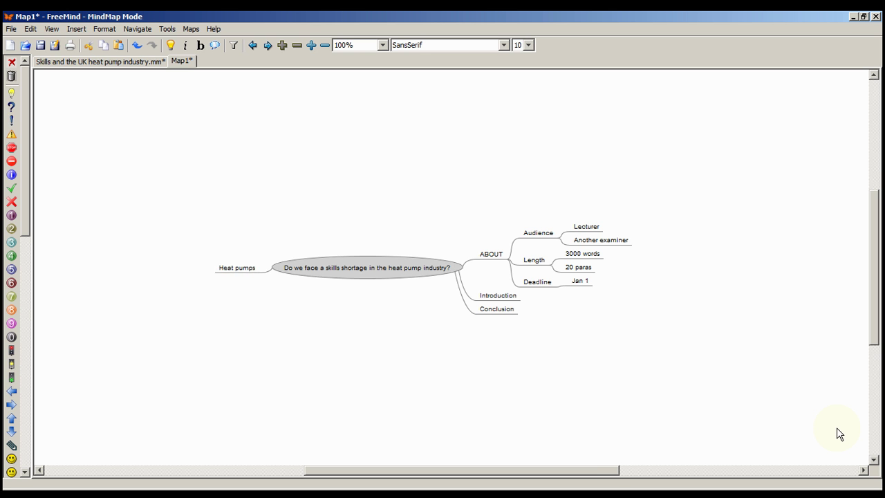
key("Insert")
type("Sk")
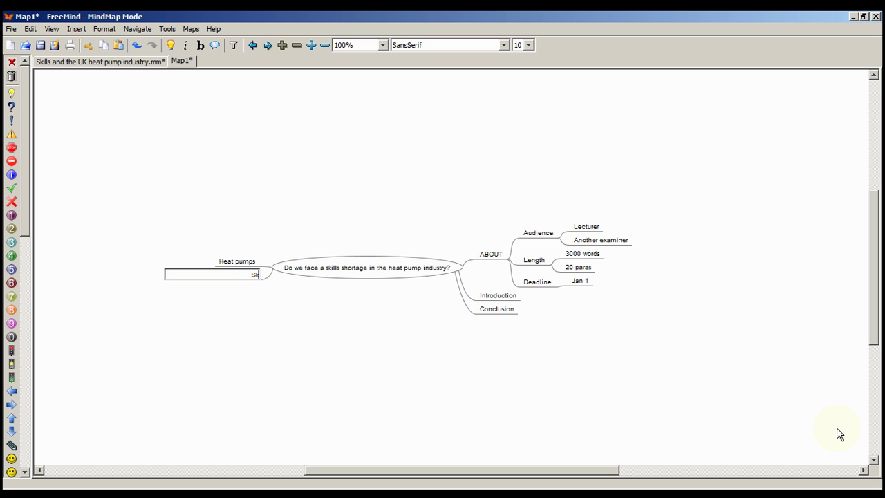
type("ills")
key("Return")
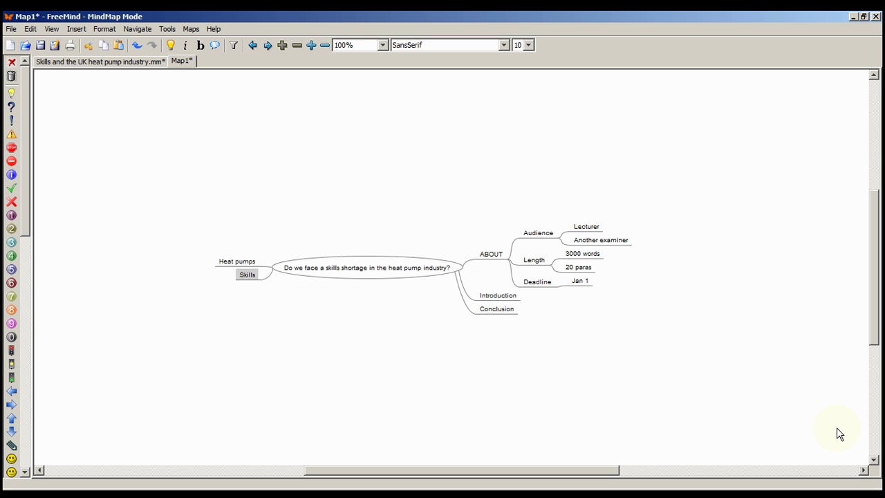
- Add a "Drivers and barriers" branch to the central question node, below Skills
key("Escape")
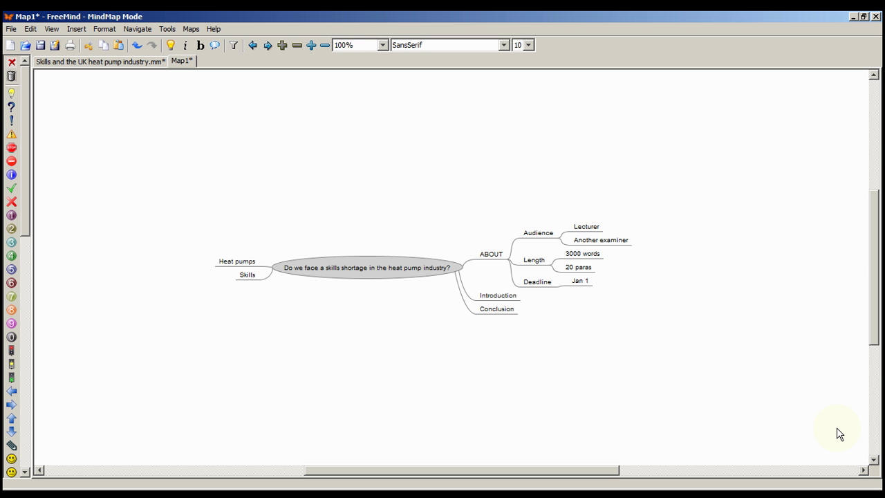
key("Insert")
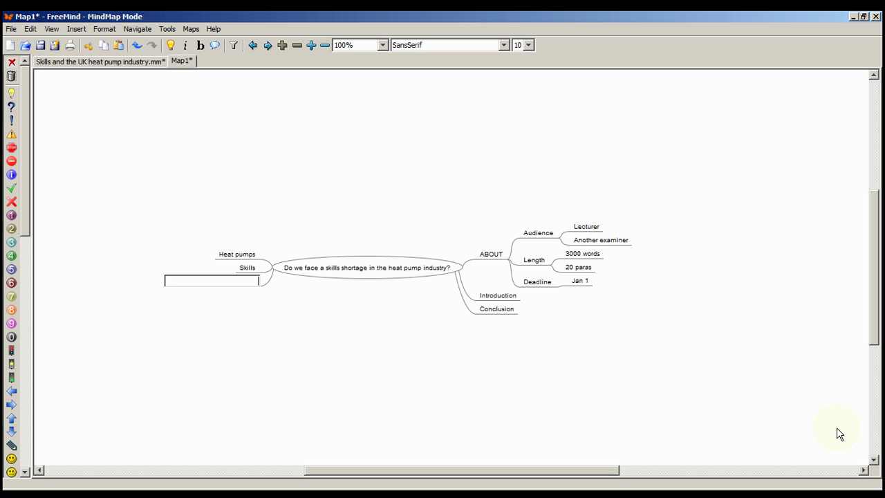
type("Drivers and barriers")
key("Return")
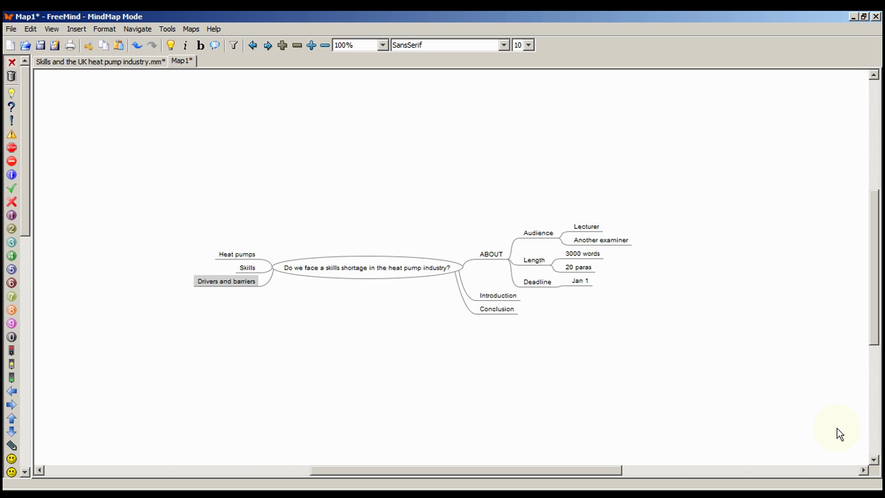
- Add a "UK and overseas" branch to the central question node
key("Escape")
key("Insert")
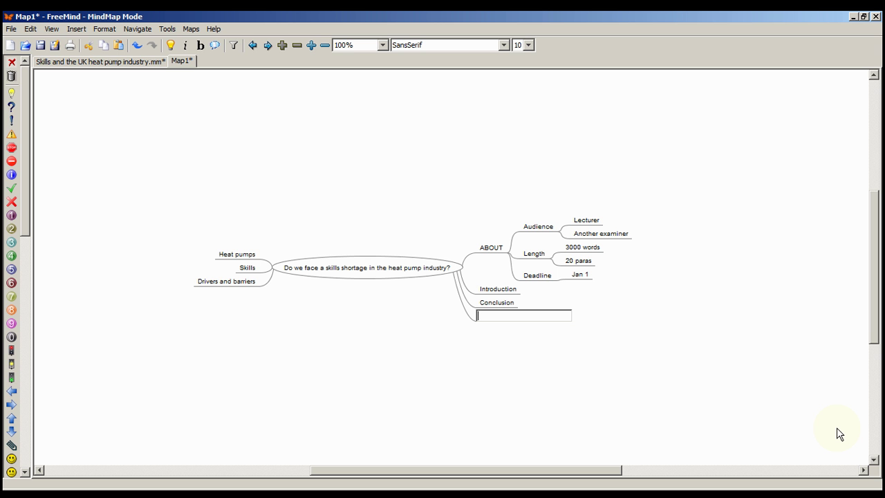
type("UK and overseas")
key("Return")
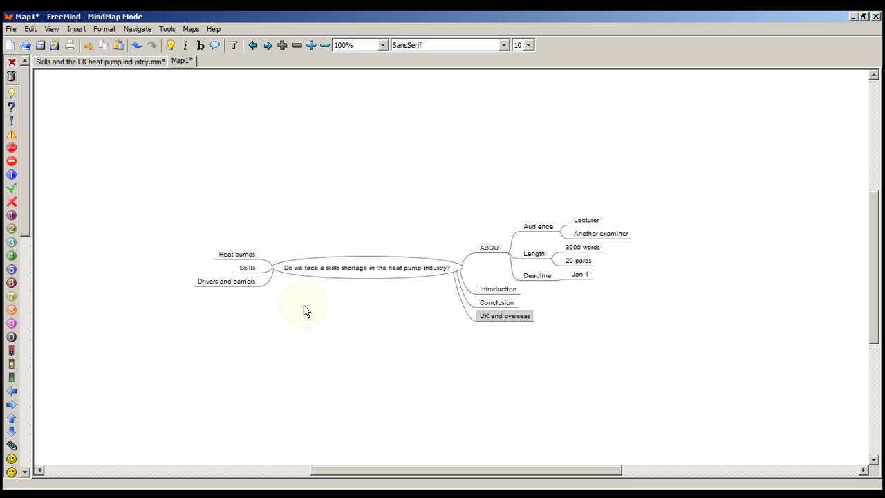
- Move the Heat pumps, Skills, and Drivers and barriers branches to the same side of the central node as ABOUT
left_click_drag(238, 258, 435, 268)
left_click_drag(250, 270, 393, 263)
left_click_drag(233, 274, 406, 274)
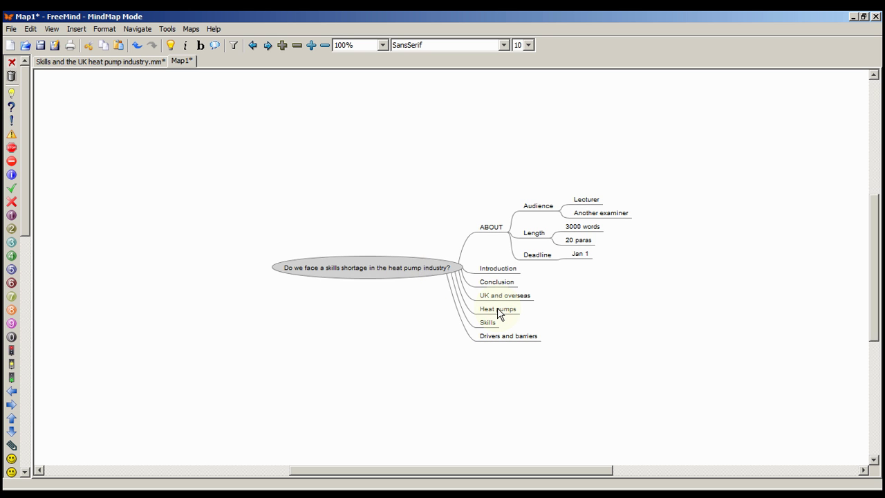
- Reorder the branches after Introduction as Heat pumps, Skills, Drivers and barriers, UK and overseas, Conclusion
mouse_move(499, 310)
left_mouse_down()
mouse_move(498, 282)
mouse_move(484, 278)
mouse_move(488, 325)
mouse_move(489, 296)
left_mouse_up()
left_click_drag(489, 339, 487, 311)
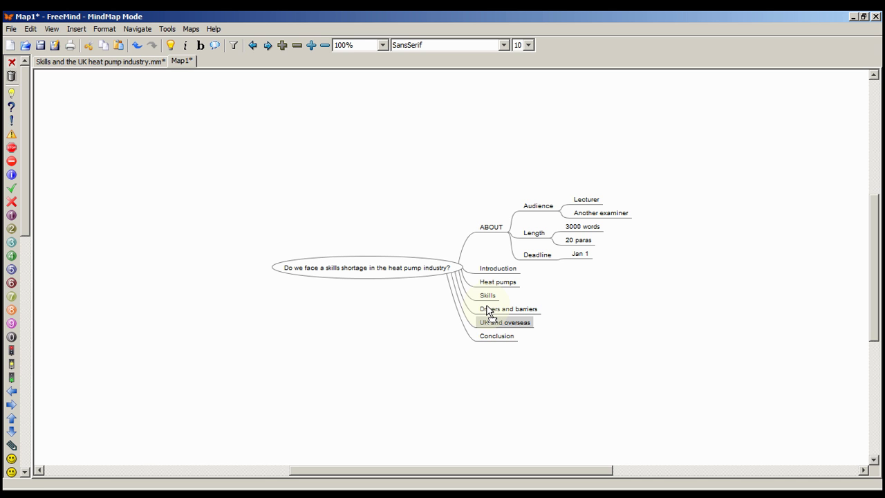
left_click(615, 357)
- Add a "Drive for low-carbon heating" child node under Introduction and give it the child node "Climate Change Act"
left_click(497, 268)
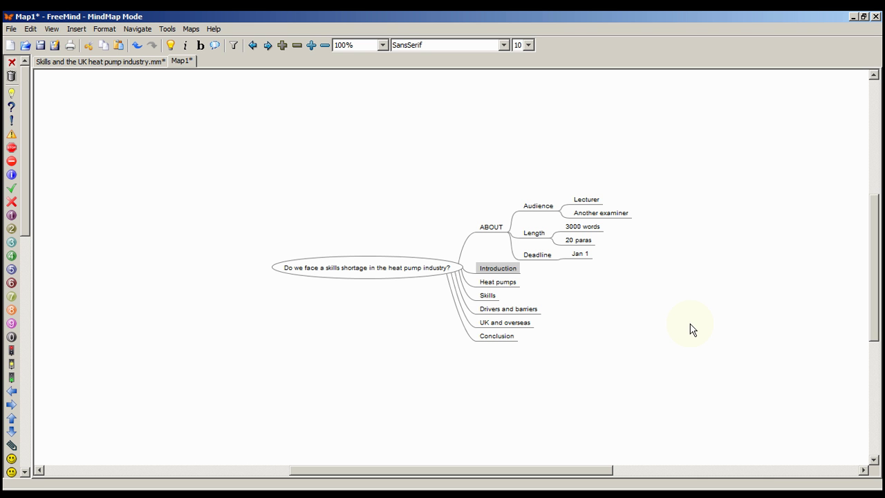
key("Insert")
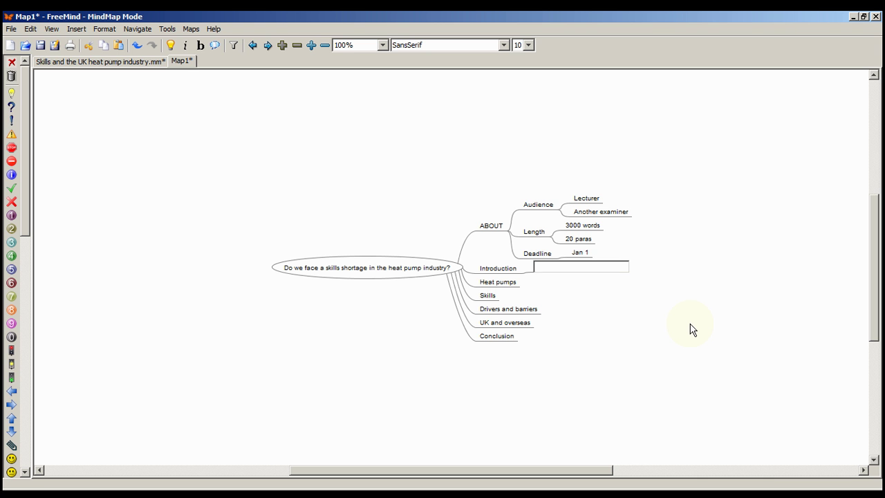
type("Drive for low-carbon heating")
key("Return")
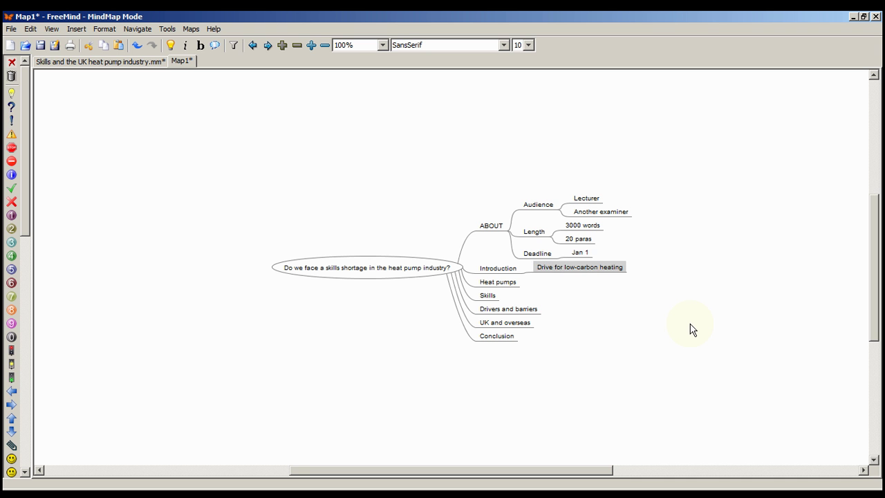
key("Insert")
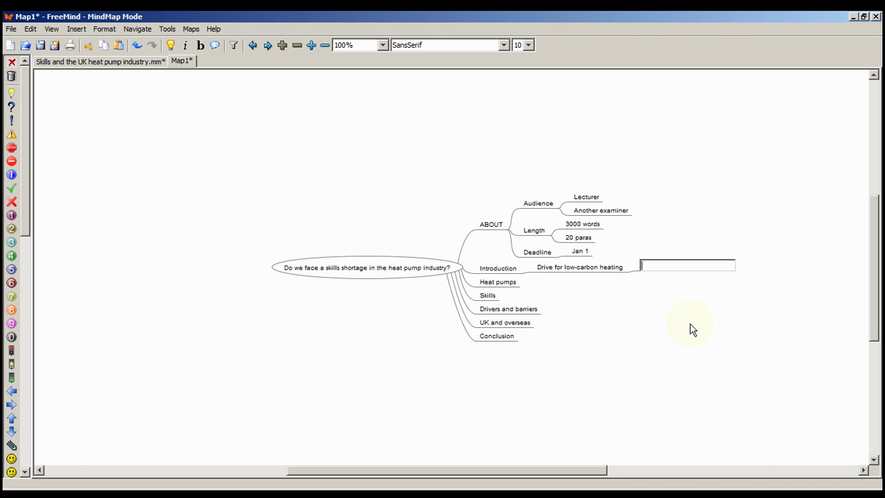
type("Climate Change Act")
key("Return")
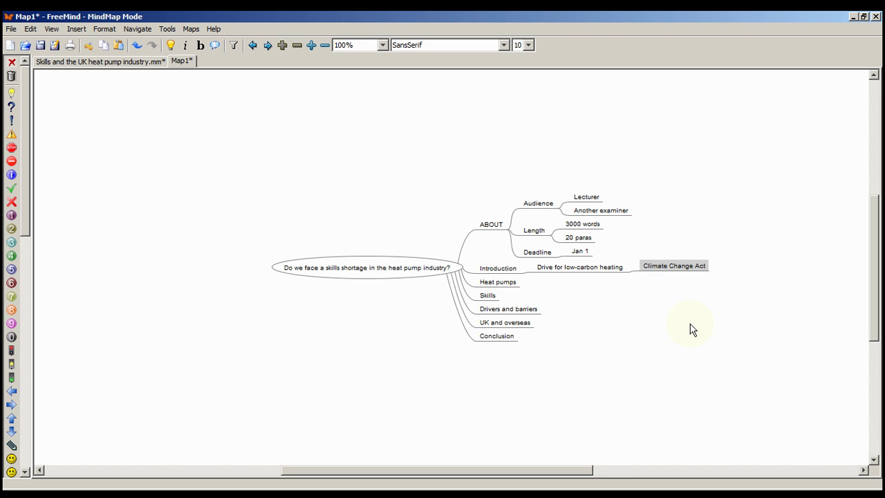
- Add a "Define skills" child node under Introduction
key("Left")
key("Left")
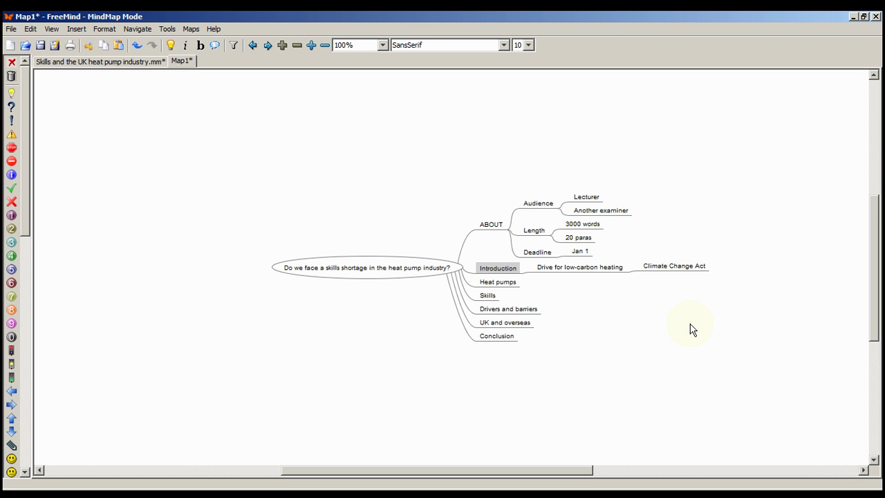
key("Insert")
type("Define skills")
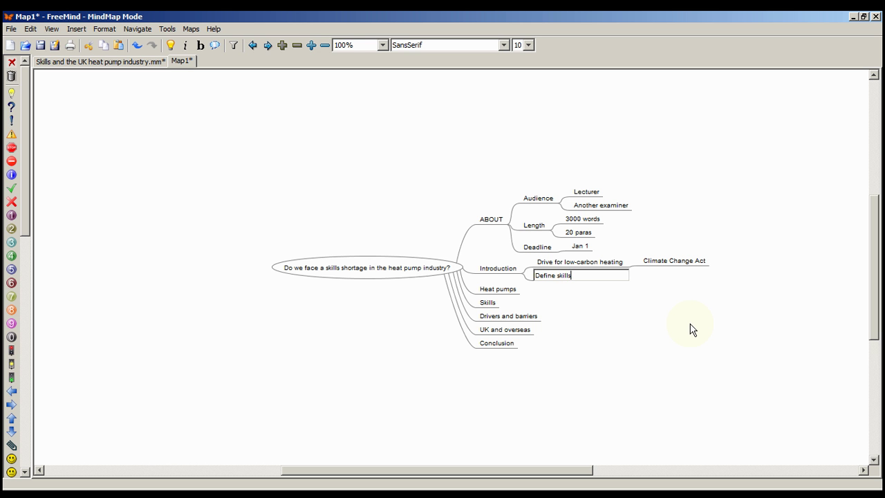
key("Return")
- Add an "Evidence for concern about skills" child node under Introduction
key("Left")
key("Insert")
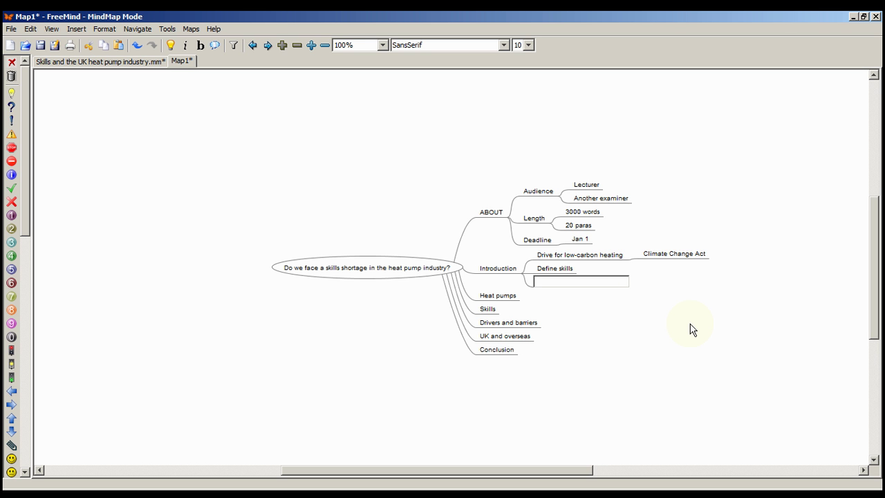
type("E")
type("vidence")
type(" for con")
type("cern")
type(" about skills")
key("Return")
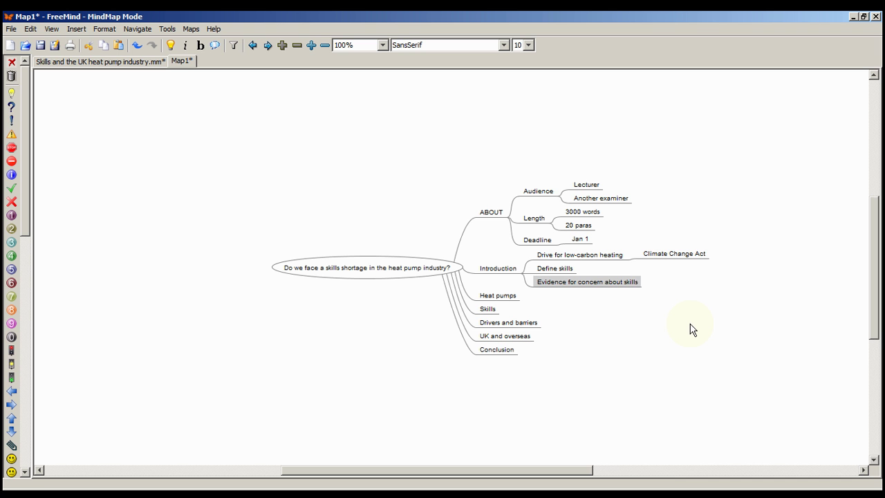
- Add a "Why heat pumps?" child node under Introduction
key("Left")
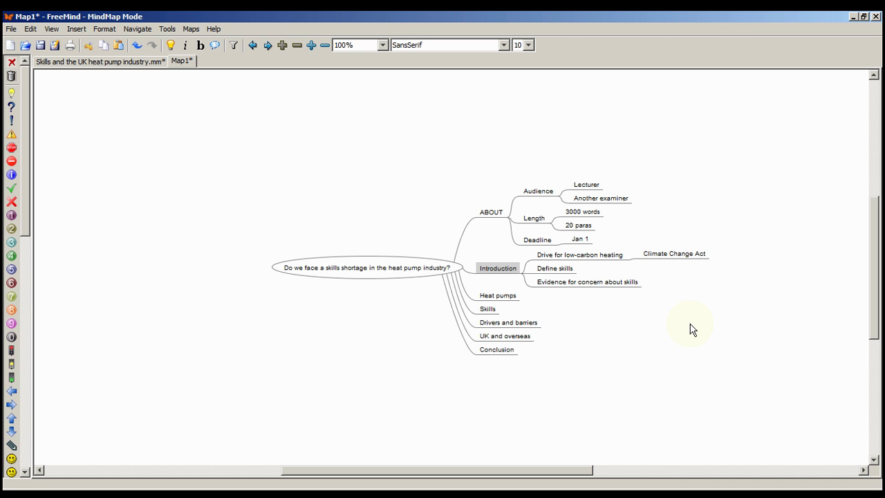
key("Insert")
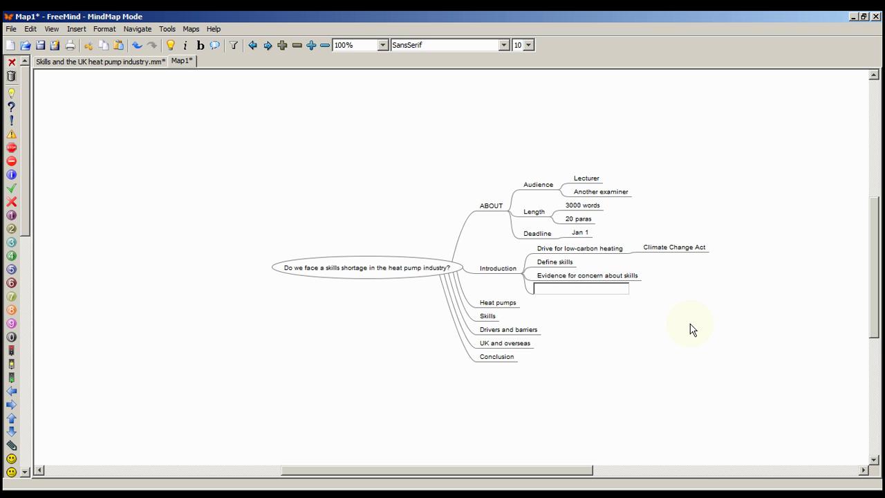
type("WHy heat pumps")
key("Left")
key("Left")
key("Left")
key("Left")
key("Left")
key("Left")
key("Left")
key("Left")
key("Left")
key("Left")
key("Left")
key("Left")
key("BackSpace")
type("h")
key("End")
type("?")
key("Return")
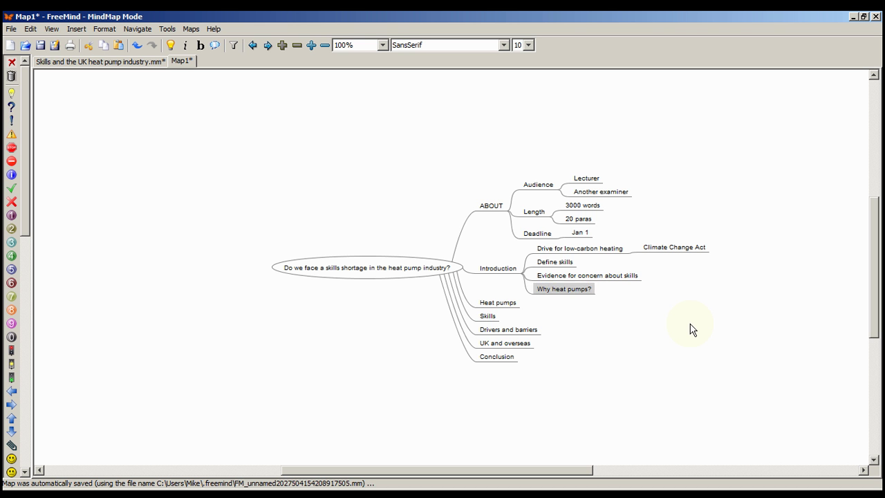
- Add a "Structure" child node under Introduction
key("Left")
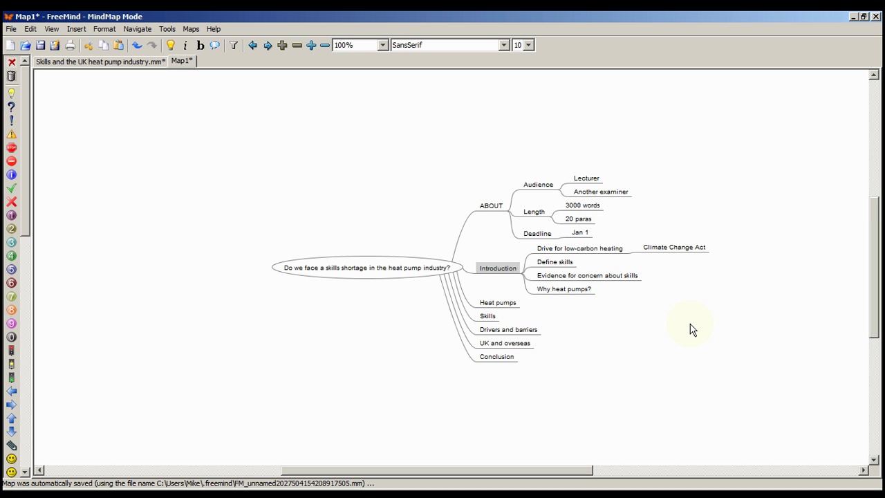
key("Insert")
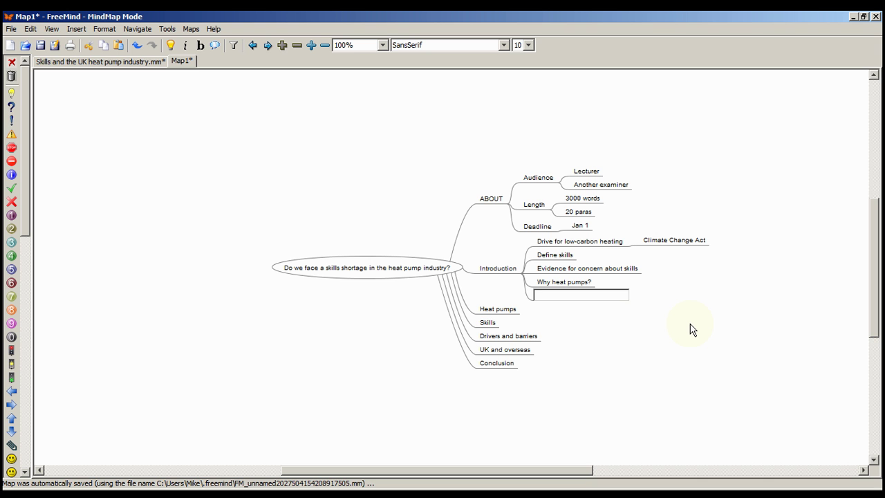
type("Structure")
key("Return")
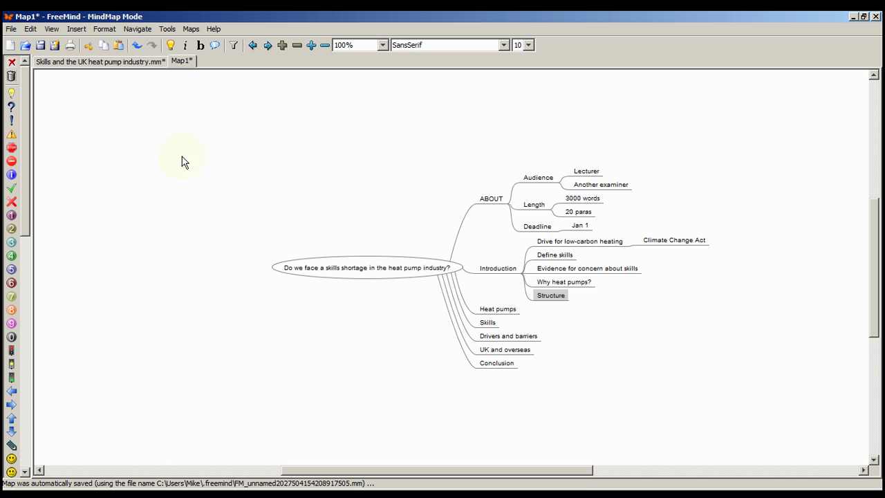
- Switch to the "Skills and the UK heat pump industry.mm" map and unfold and refold its ABOUT branch
left_click(117, 65)
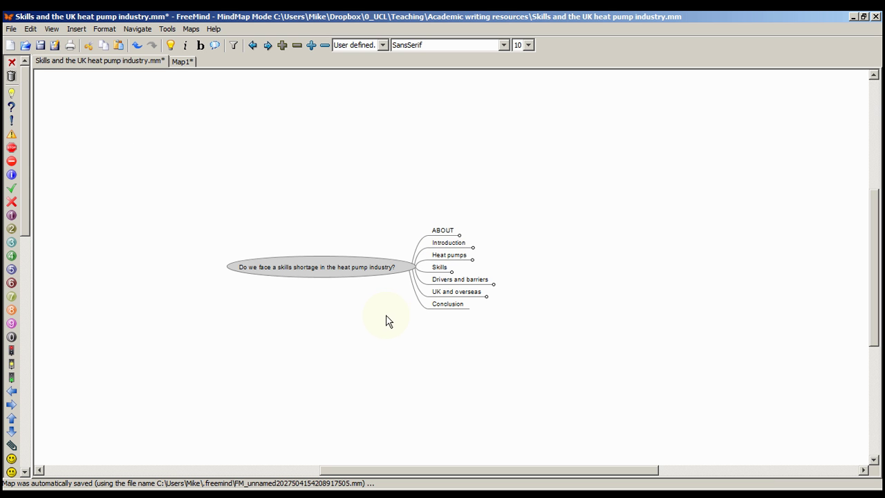
left_click(459, 236)
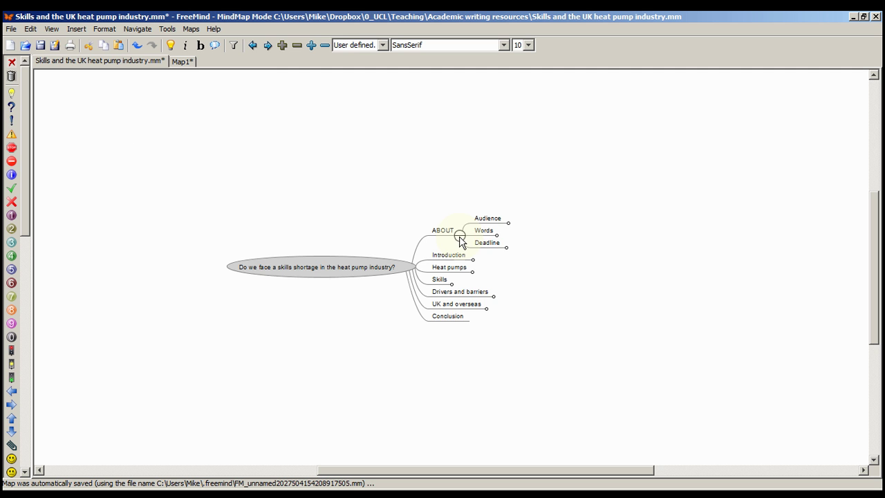
left_click(459, 235)
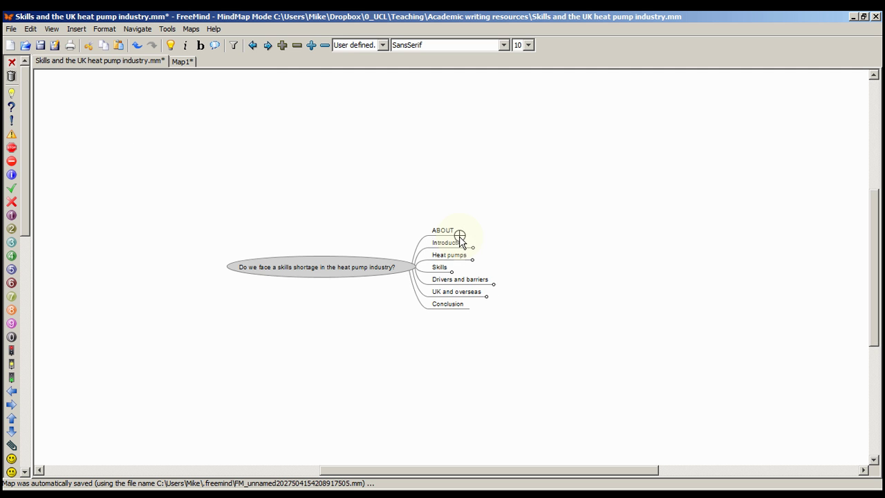
- Unfold the whole map level by level, down to the National Grid node under Projections
left_click(311, 45)
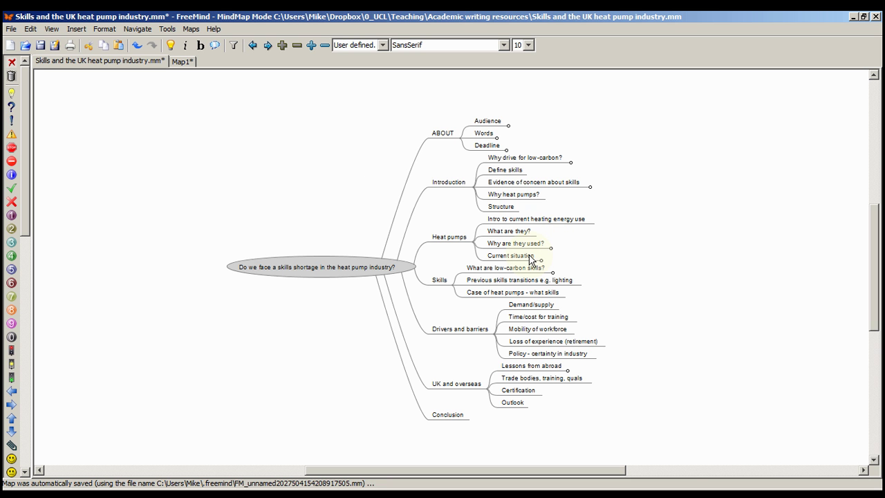
left_click(311, 45)
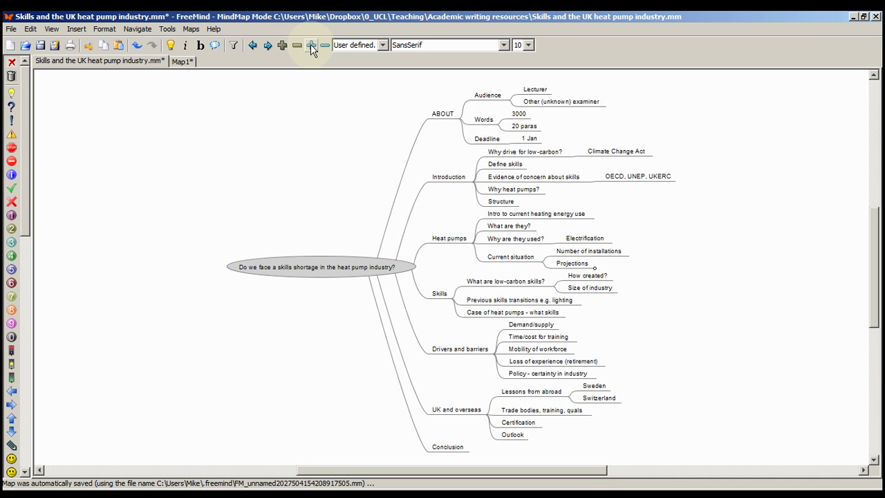
left_click(312, 46)
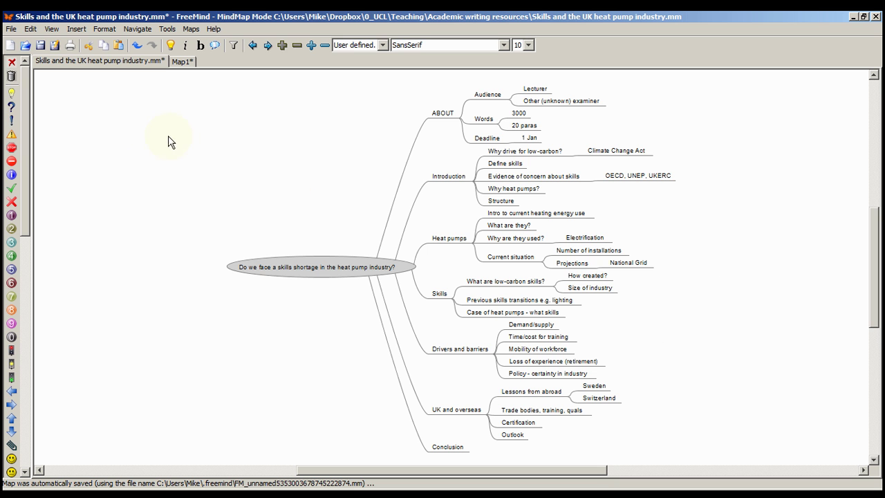
- Export the fully unfolded mind map as HTML
left_click(12, 29)
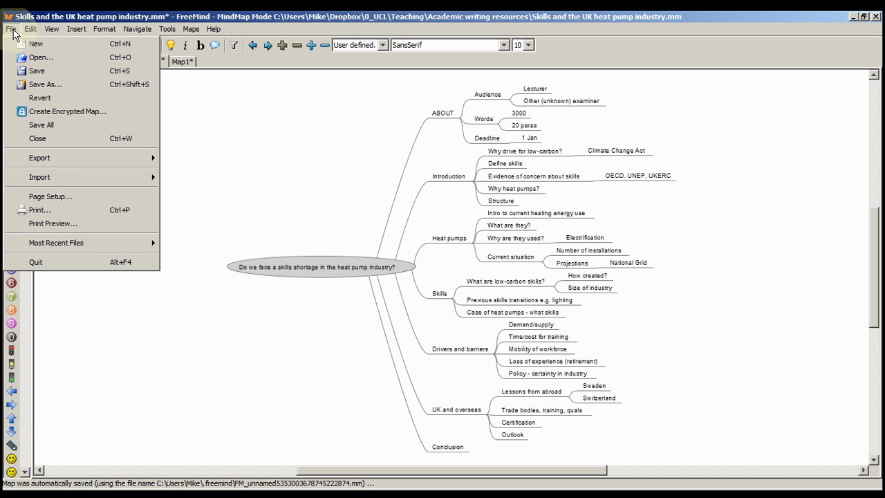
mouse_move(59, 156)
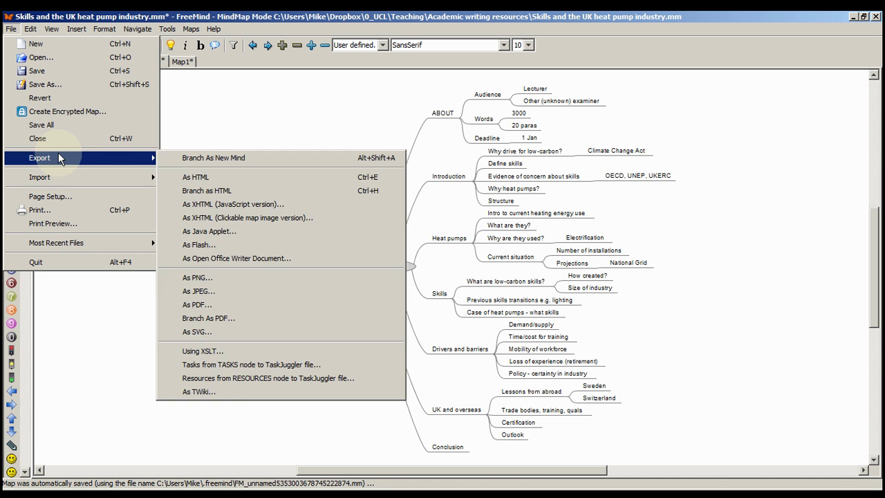
left_click(193, 182)
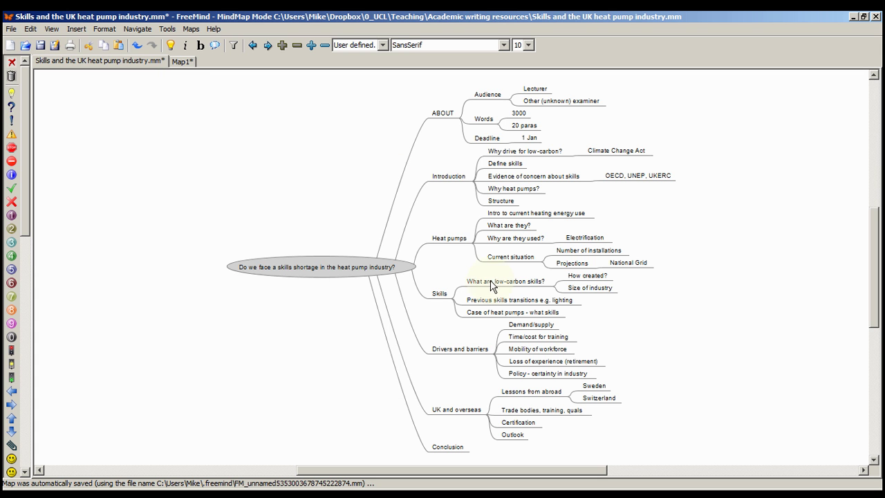